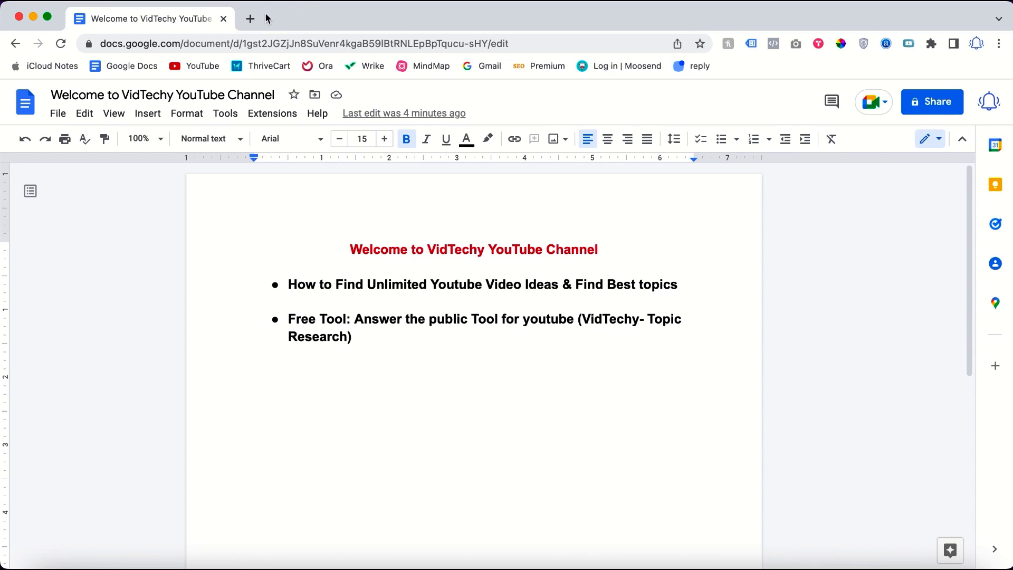
- In a new tab on YouTube, search for 'youtbe ads tutorial' to see its suggestions
{"action": "left_click", "coordinate": [250, 18]}
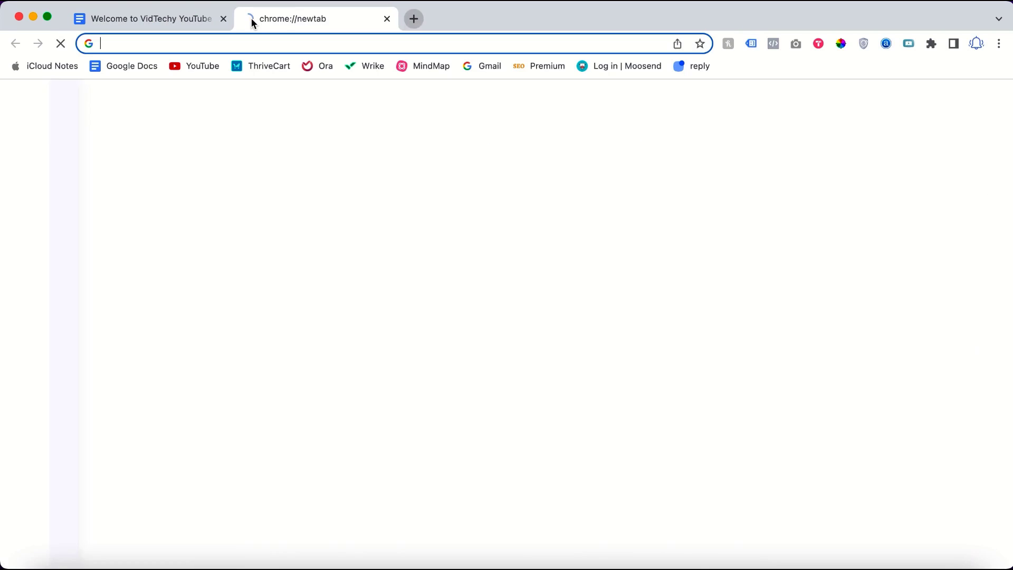
{"action": "left_click", "coordinate": [201, 69]}
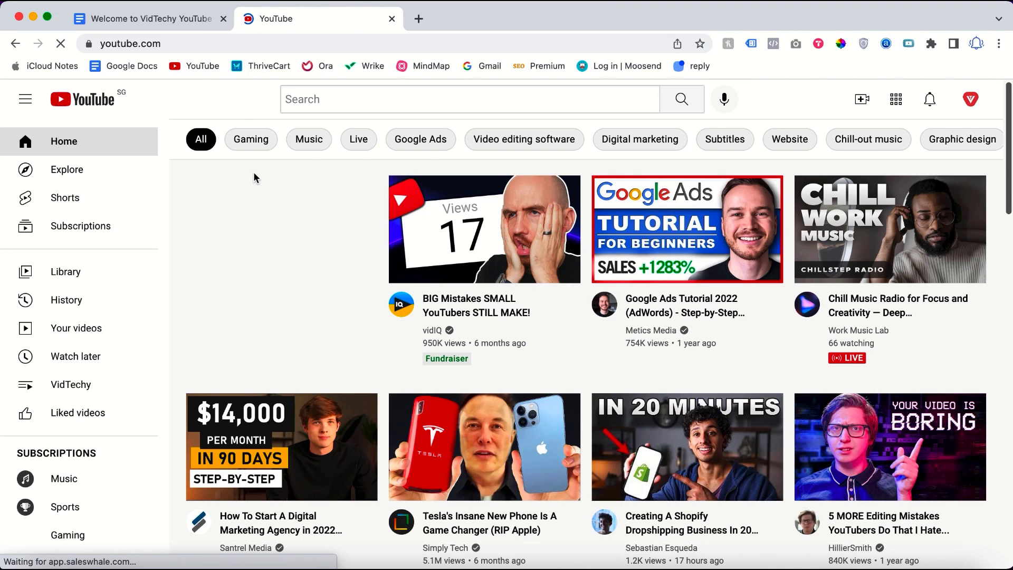
{"action": "left_click", "coordinate": [401, 101]}
{"action": "type", "text": "yout"}
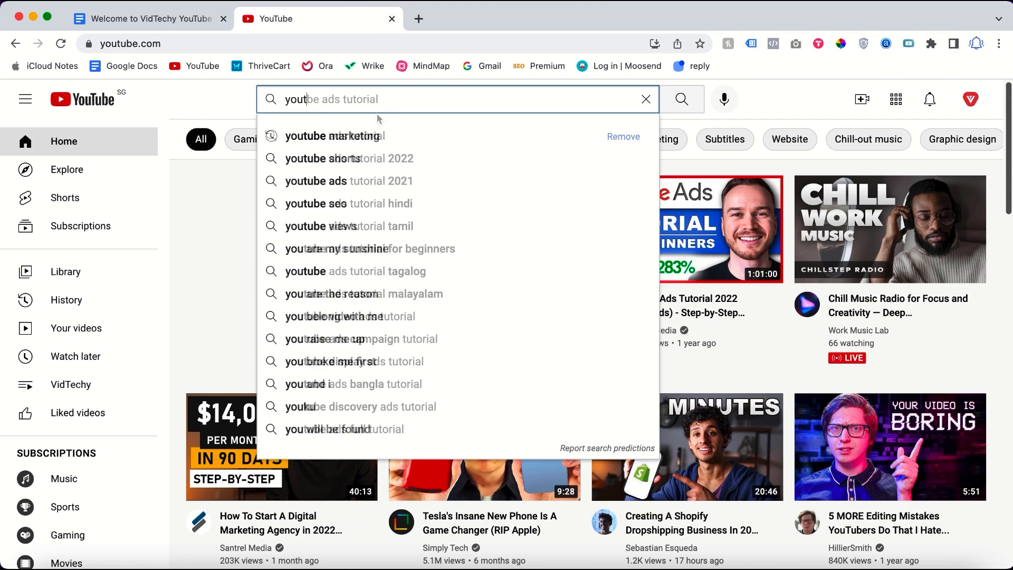
{"action": "type", "text": "be ads tutorial"}
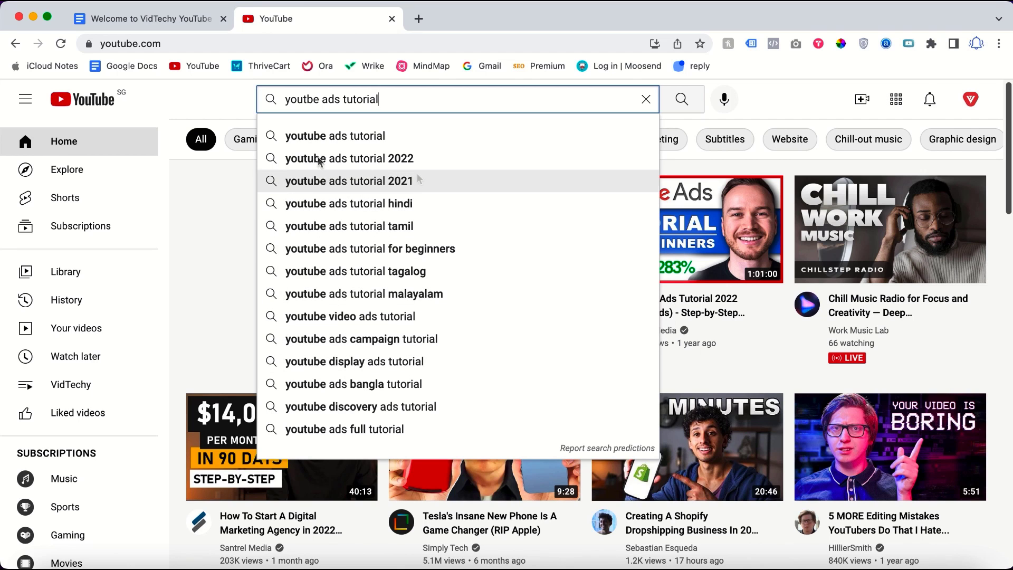
- After checking the channel notes, append letters a, b and c in turn to compare autocomplete suggestions
{"action": "left_click", "coordinate": [189, 20]}
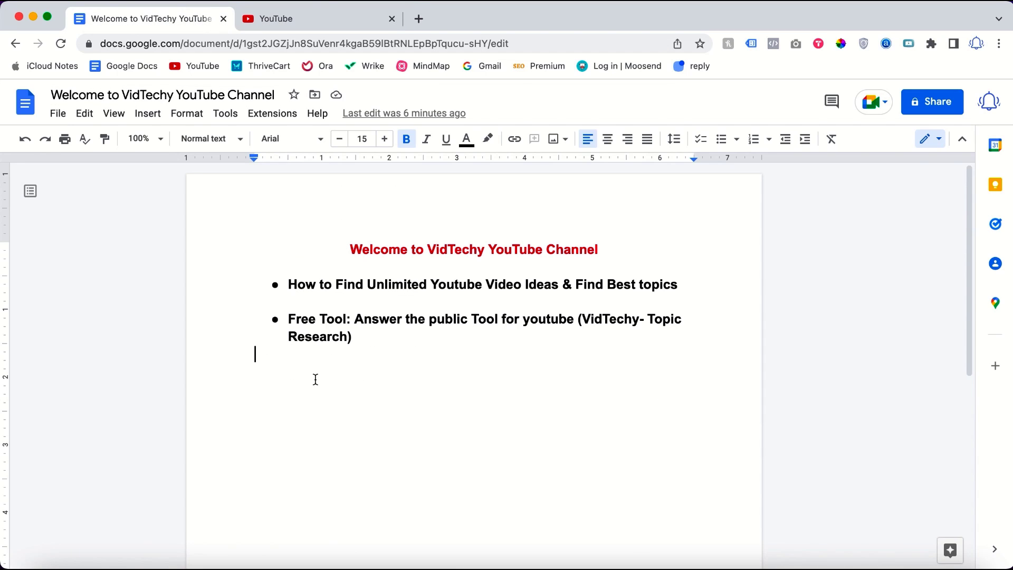
{"action": "left_click", "coordinate": [323, 21]}
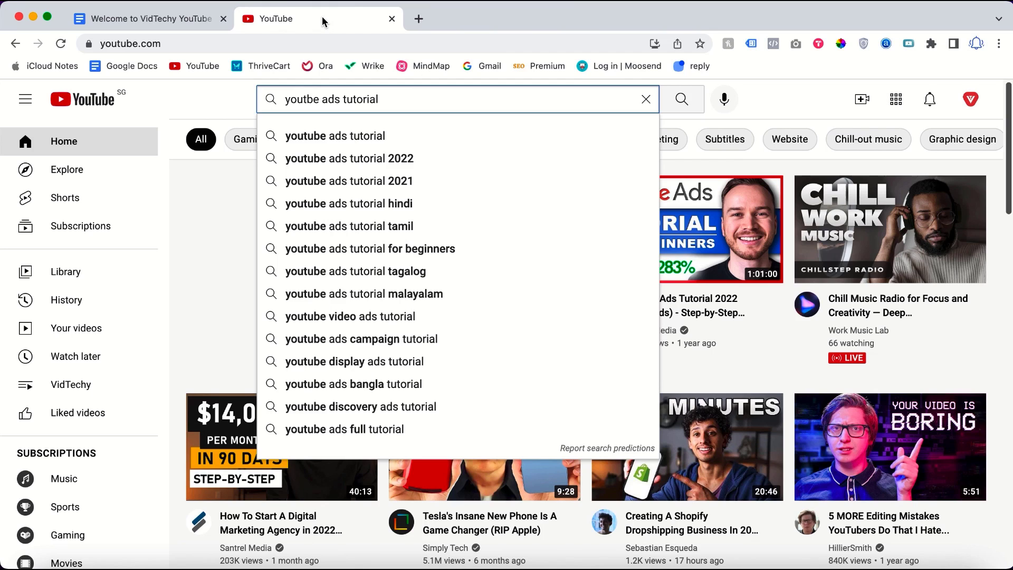
{"action": "type", "text": " a"}
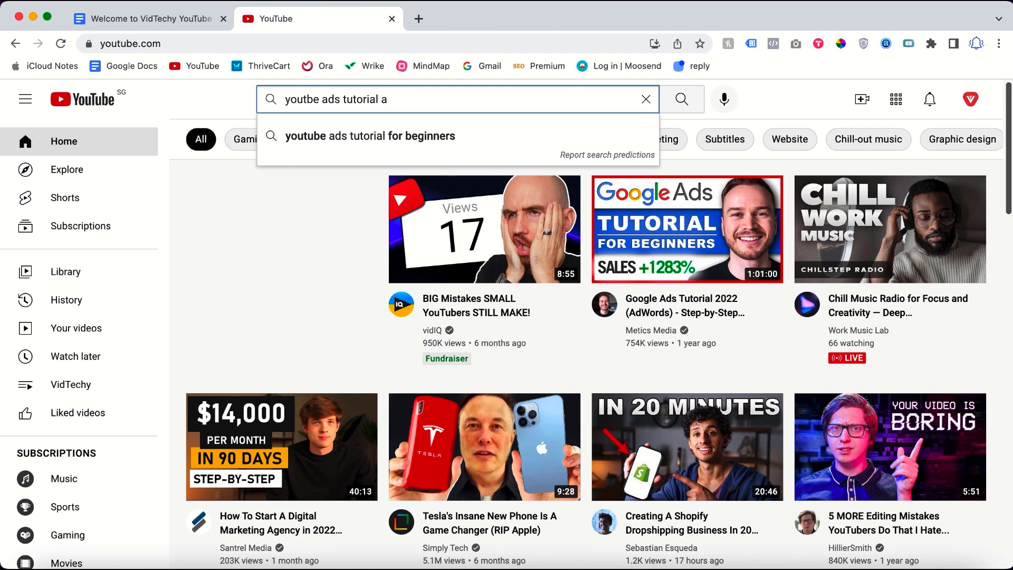
{"action": "key", "text": "BackSpace"}
{"action": "type", "text": "b"}
{"action": "key", "text": "BackSpace"}
{"action": "type", "text": "c"}
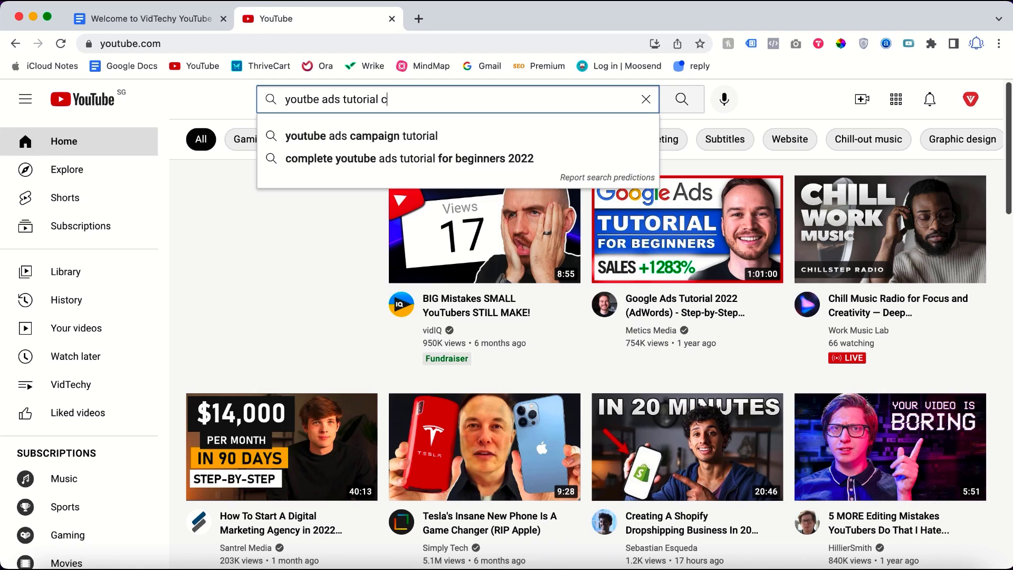
{"action": "key", "text": "BackSpace"}
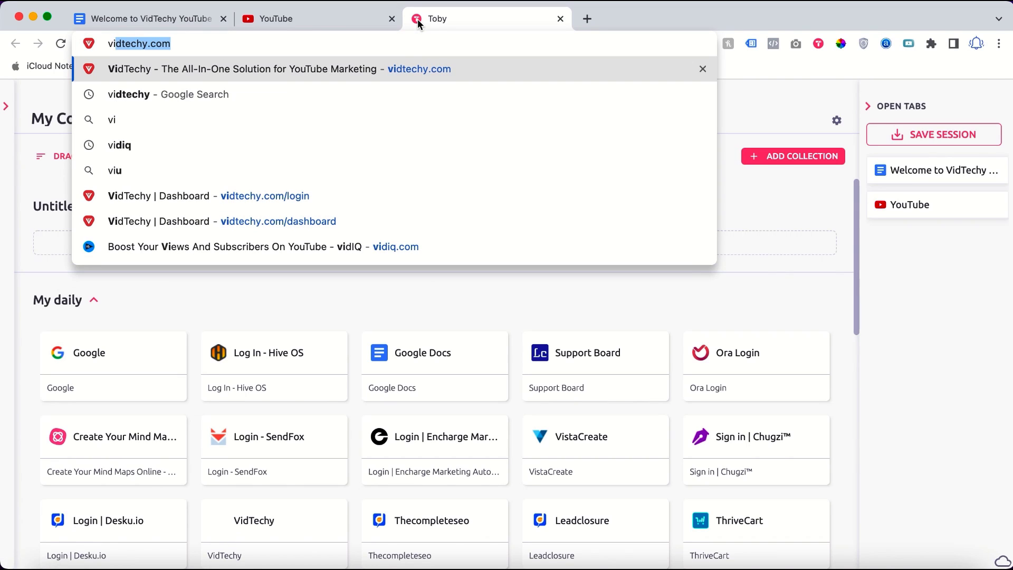
- Load vidtechy.com and log in to reach the account dashboard
{"action": "key", "text": "Return"}
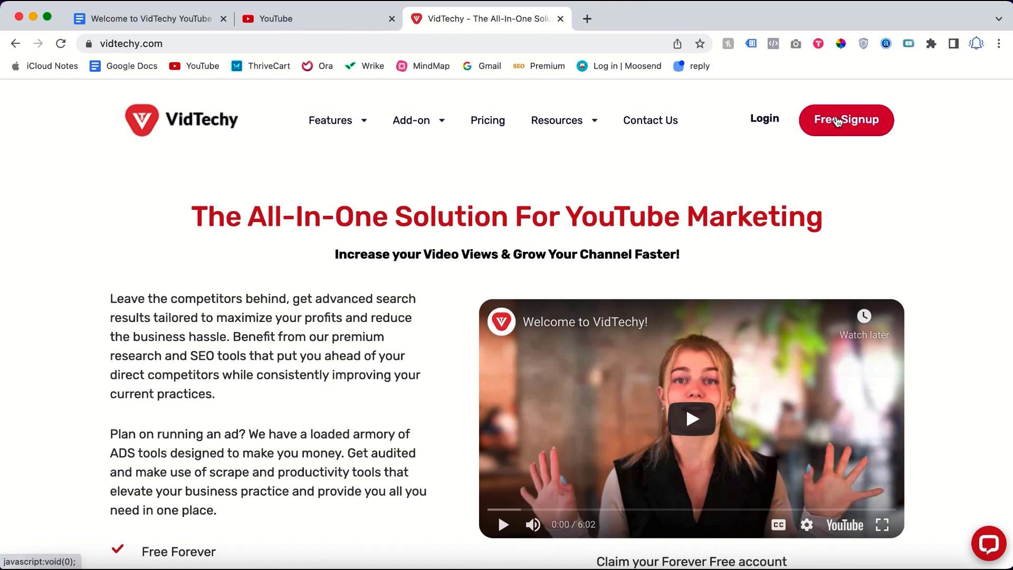
{"action": "left_click", "coordinate": [763, 121]}
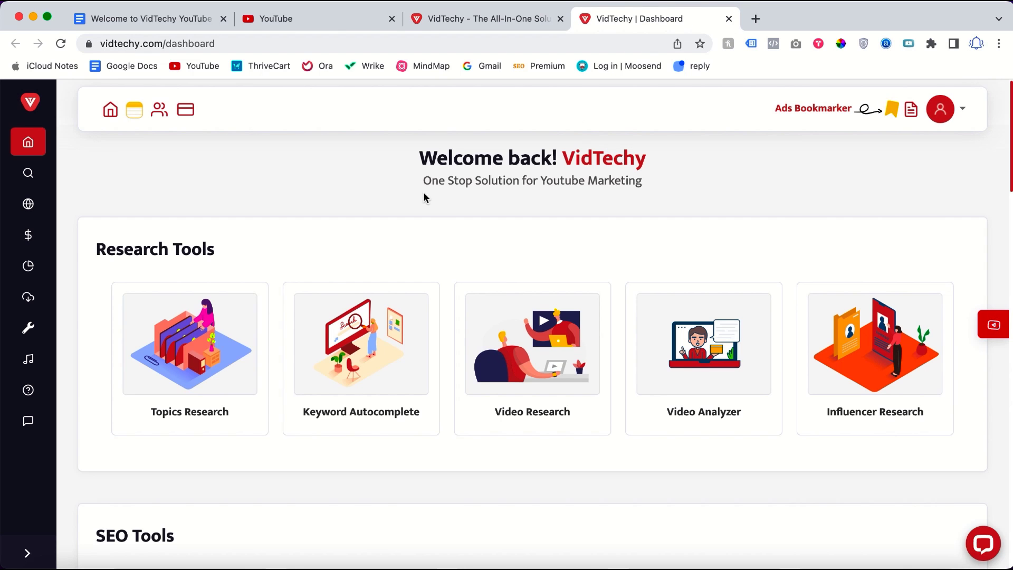
- Fetch Keyword Autocomplete suggestions for 'youtube ads tutorial' with Youtube as the provider
{"action": "left_click", "coordinate": [374, 363]}
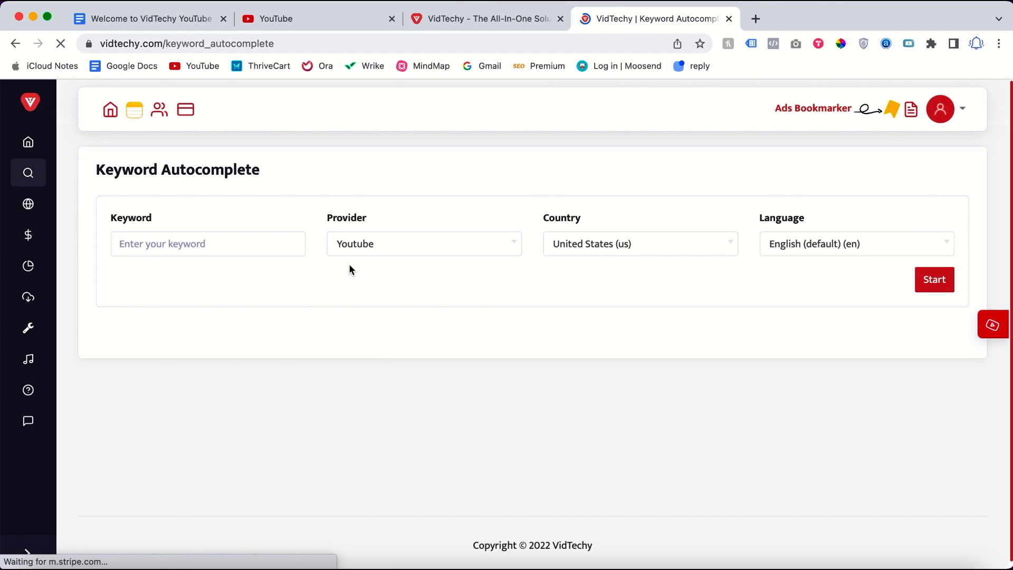
{"action": "left_click", "coordinate": [242, 243]}
{"action": "type", "text": "y"}
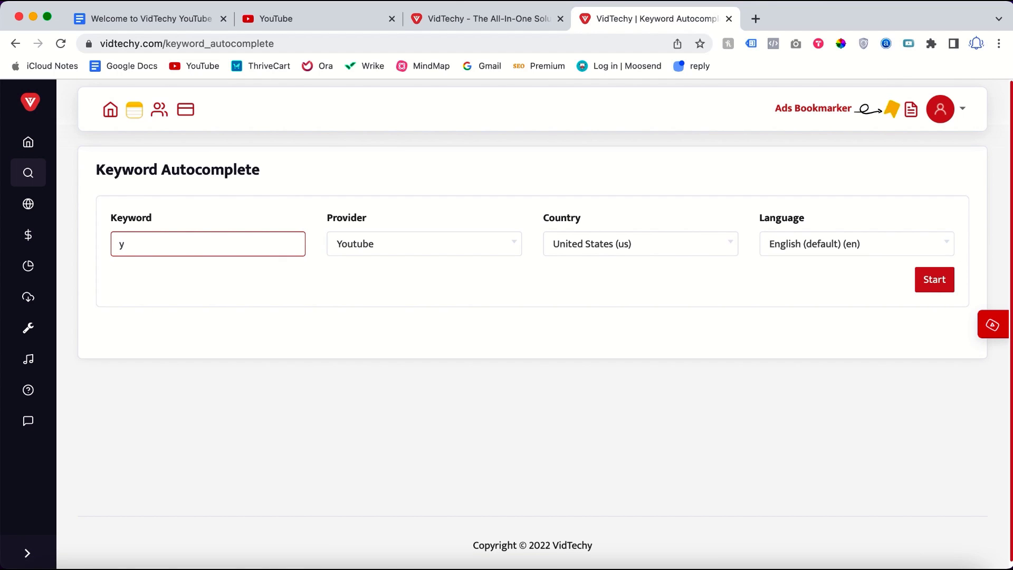
{"action": "type", "text": "outube ads tutorial"}
{"action": "left_click", "coordinate": [364, 267]}
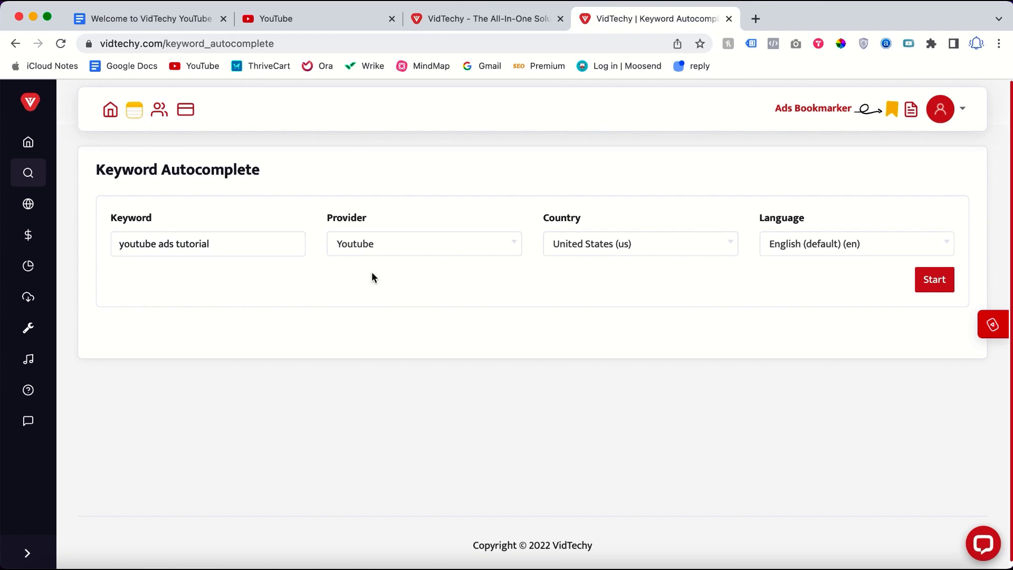
{"action": "left_click", "coordinate": [413, 251]}
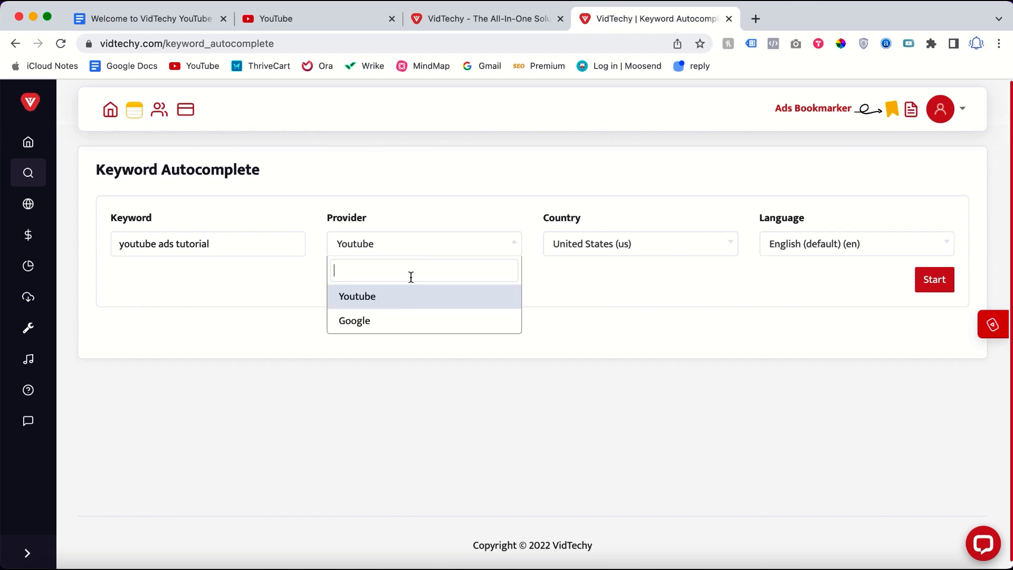
{"action": "left_click", "coordinate": [564, 306]}
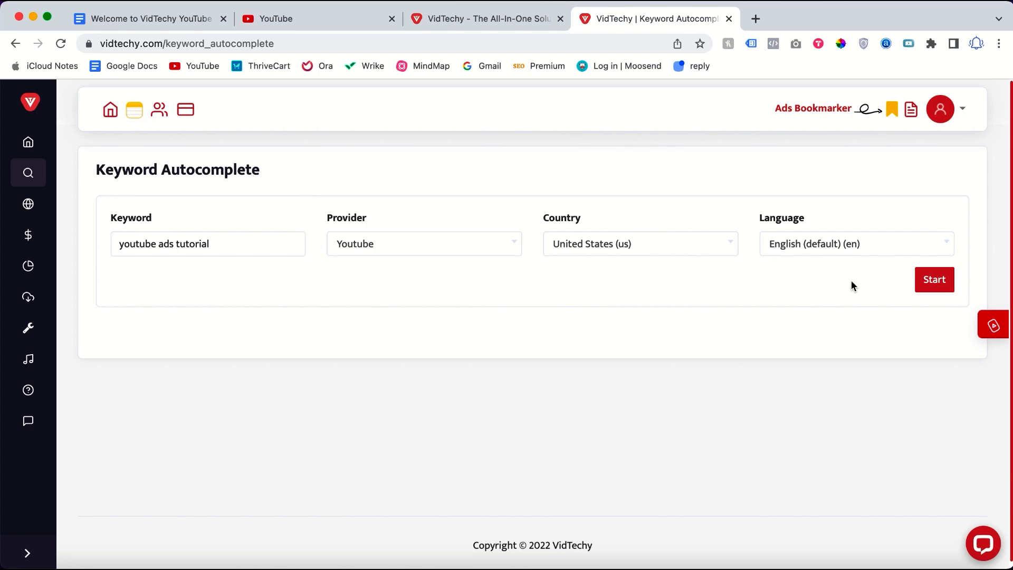
{"action": "left_click", "coordinate": [937, 278]}
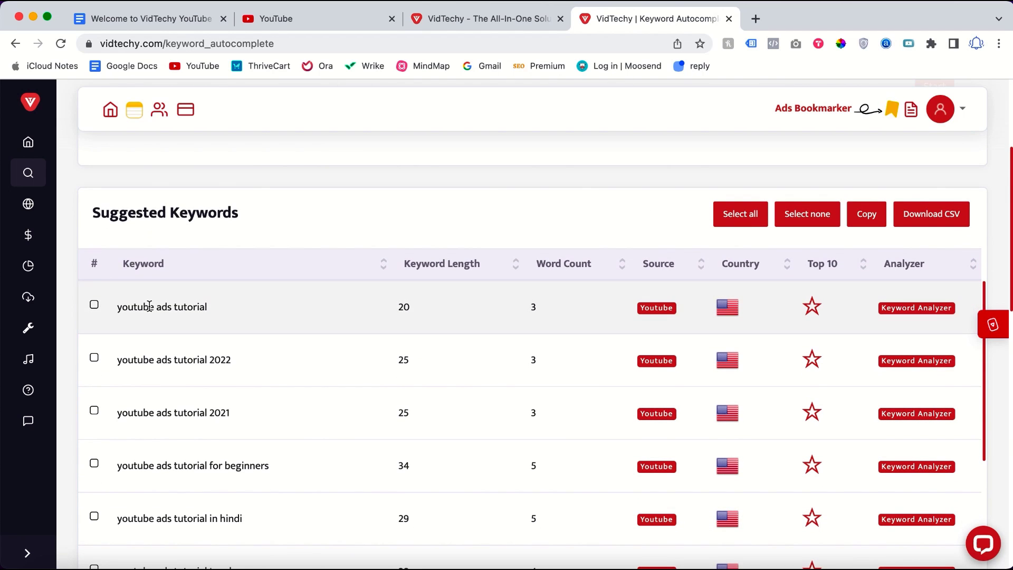
- Select and copy all suggested keywords, then return to the dashboard
{"action": "left_click", "coordinate": [94, 305]}
{"action": "left_click", "coordinate": [742, 221]}
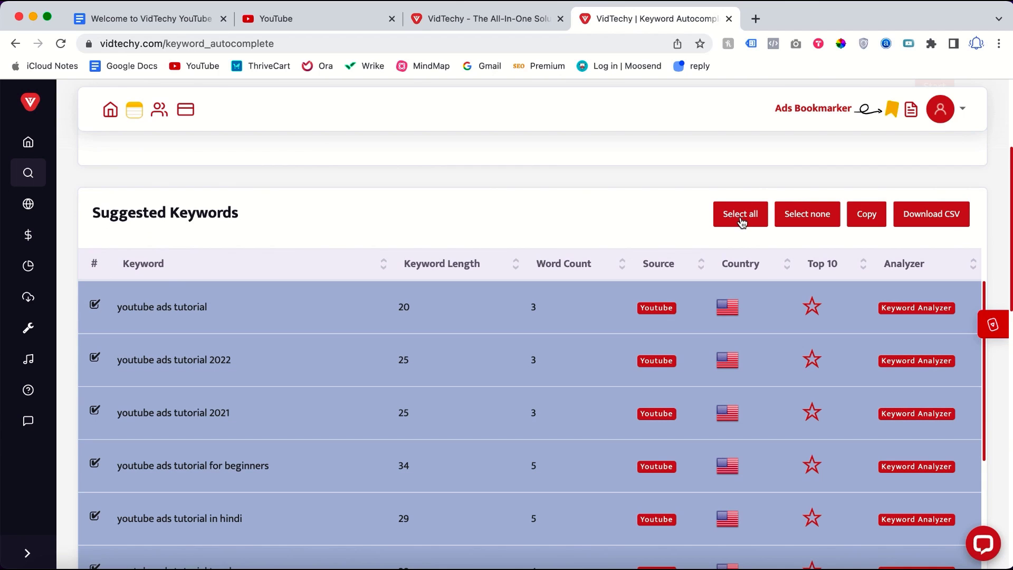
{"action": "left_click", "coordinate": [868, 222]}
{"action": "scroll", "coordinate": [525, 384], "scroll_direction": "down", "scroll_amount": 2}
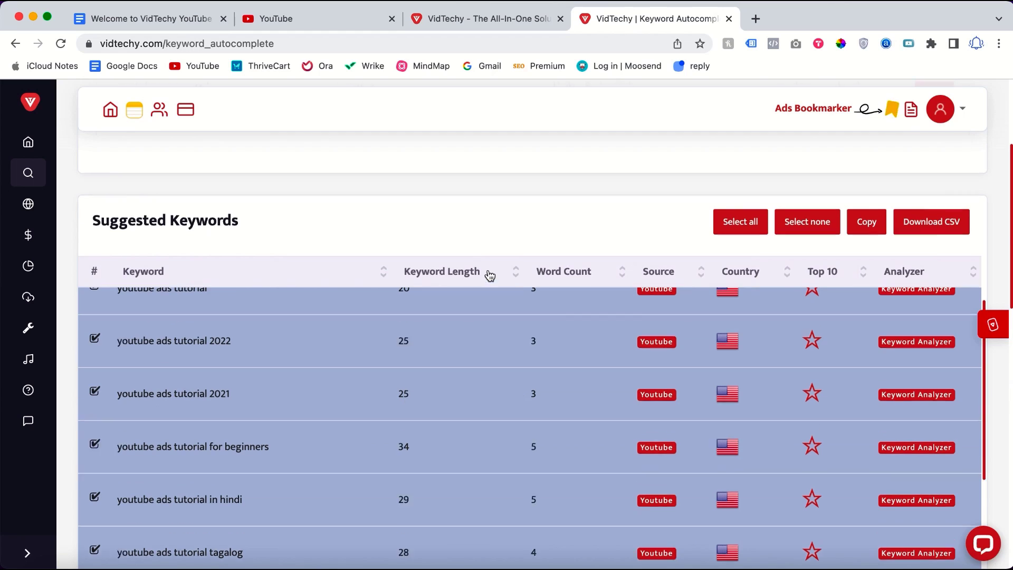
{"action": "scroll", "coordinate": [490, 275], "scroll_direction": "up", "scroll_amount": 4}
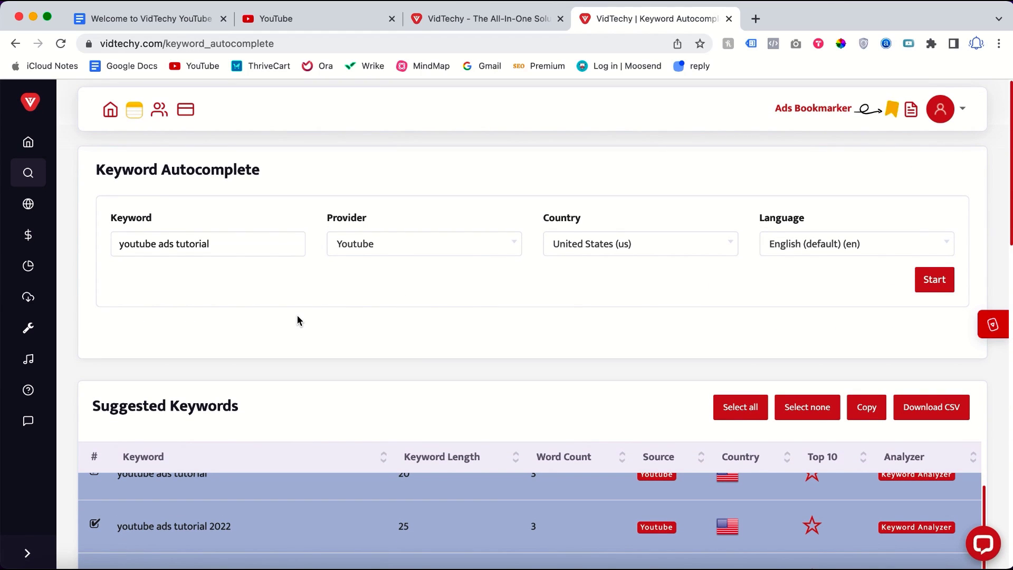
{"action": "left_click", "coordinate": [111, 113]}
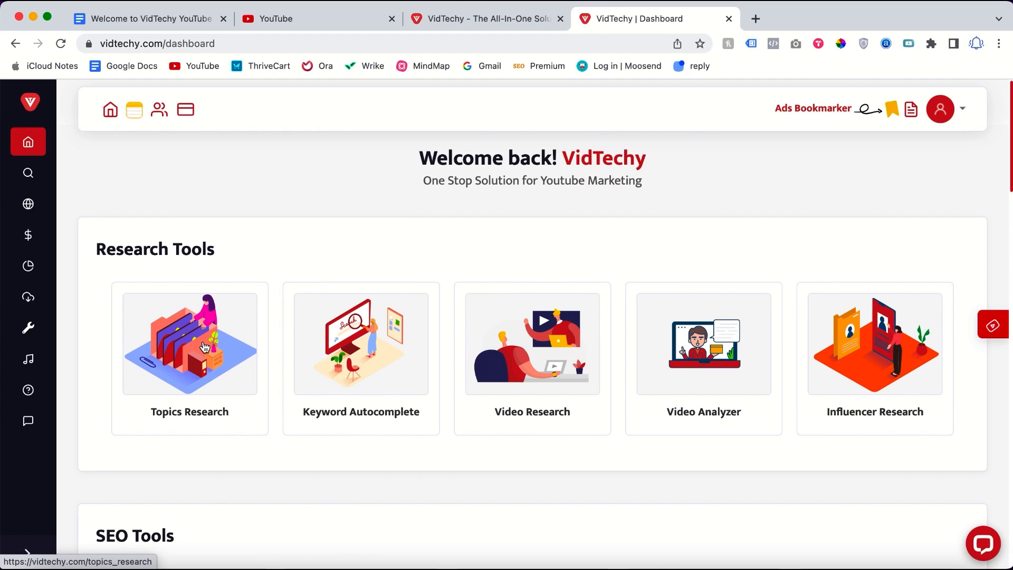
- Generate Topics Research suggestions for the previously used keyword 'youtube marketing'
{"action": "left_click", "coordinate": [178, 370]}
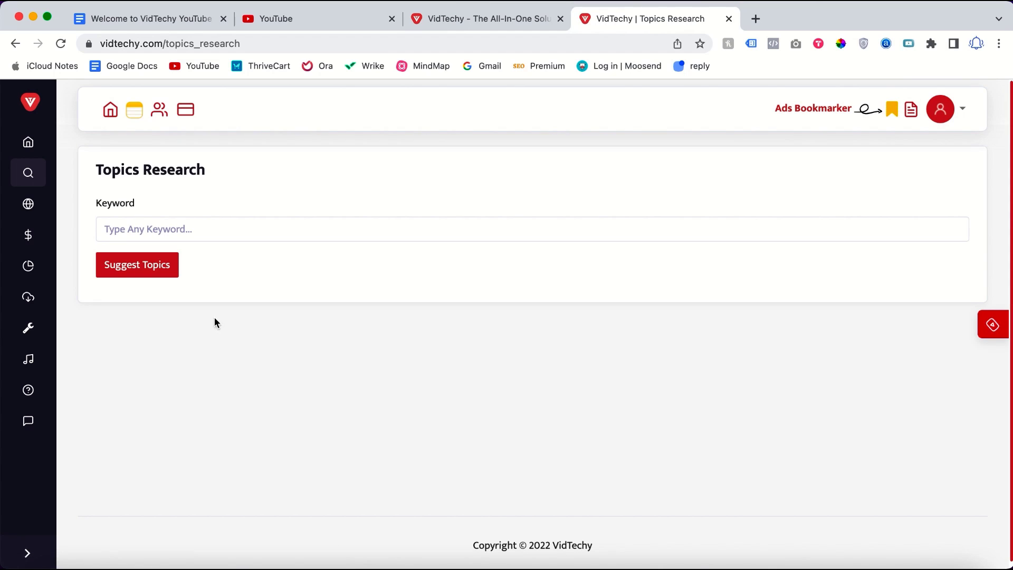
{"action": "left_click", "coordinate": [262, 226]}
{"action": "left_click", "coordinate": [222, 291]}
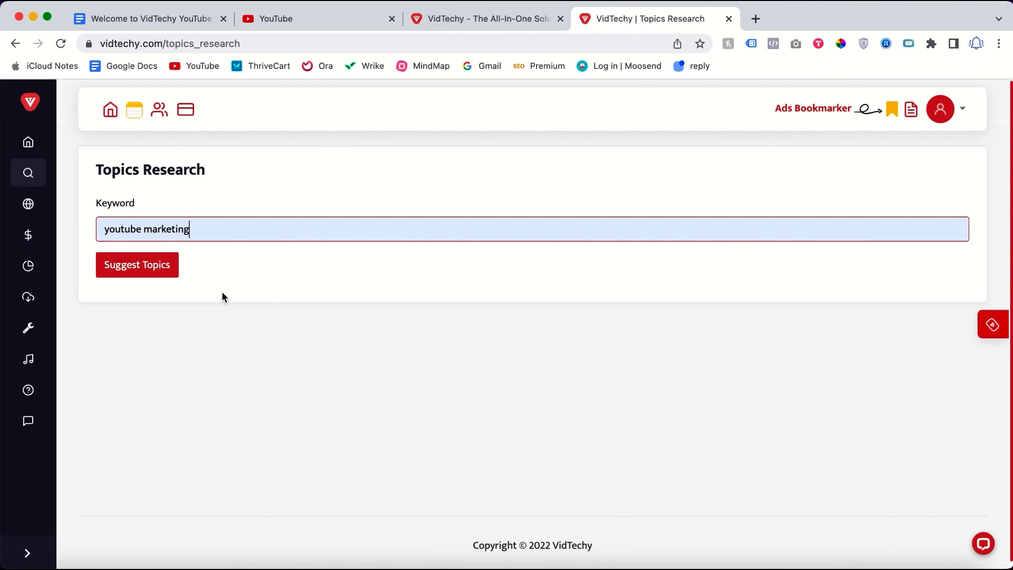
{"action": "left_click", "coordinate": [156, 271]}
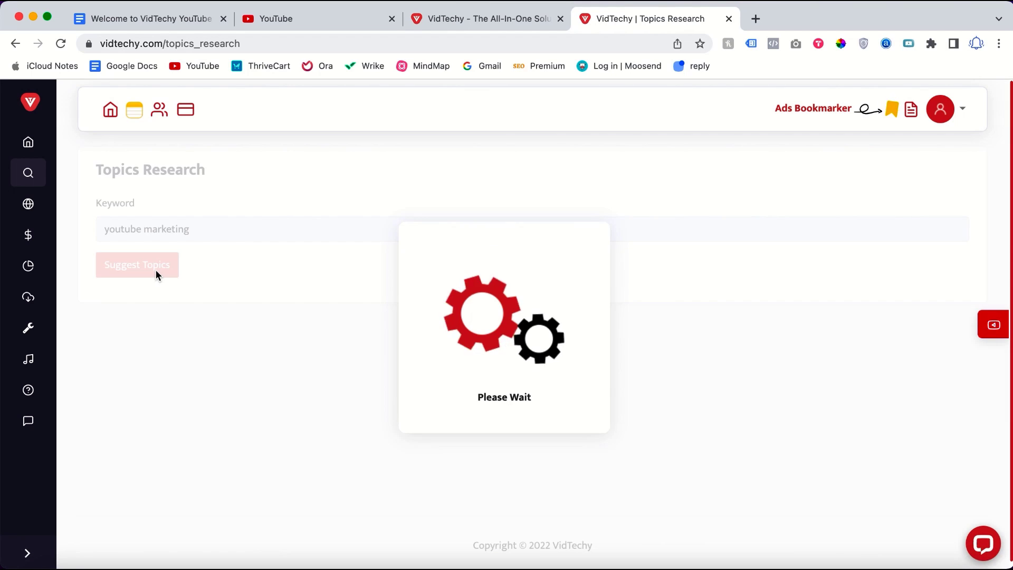
- Review the Questions, Prepositions and Comparisons mind maps, then show the topics as a data table
{"action": "scroll", "coordinate": [334, 369], "scroll_direction": "down", "scroll_amount": 5}
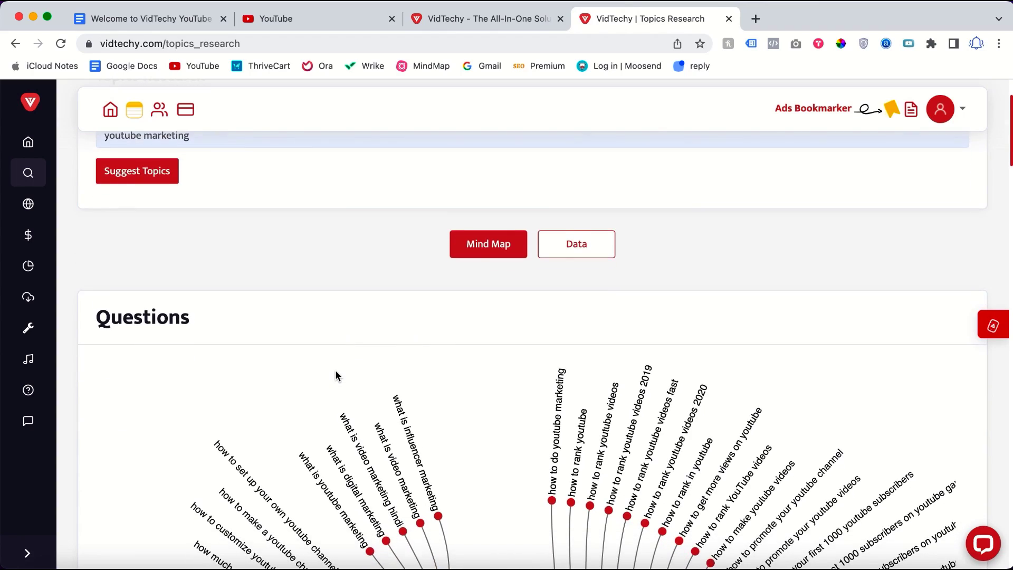
{"action": "scroll", "coordinate": [335, 370], "scroll_direction": "down", "scroll_amount": 3}
{"action": "scroll", "coordinate": [335, 369], "scroll_direction": "down", "scroll_amount": 5}
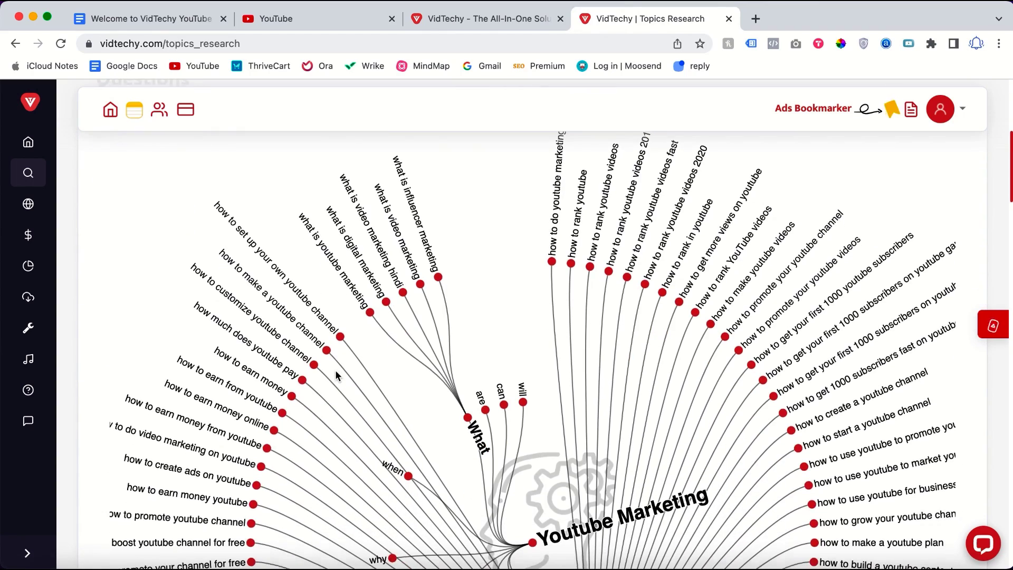
{"action": "scroll", "coordinate": [336, 372], "scroll_direction": "down", "scroll_amount": 1}
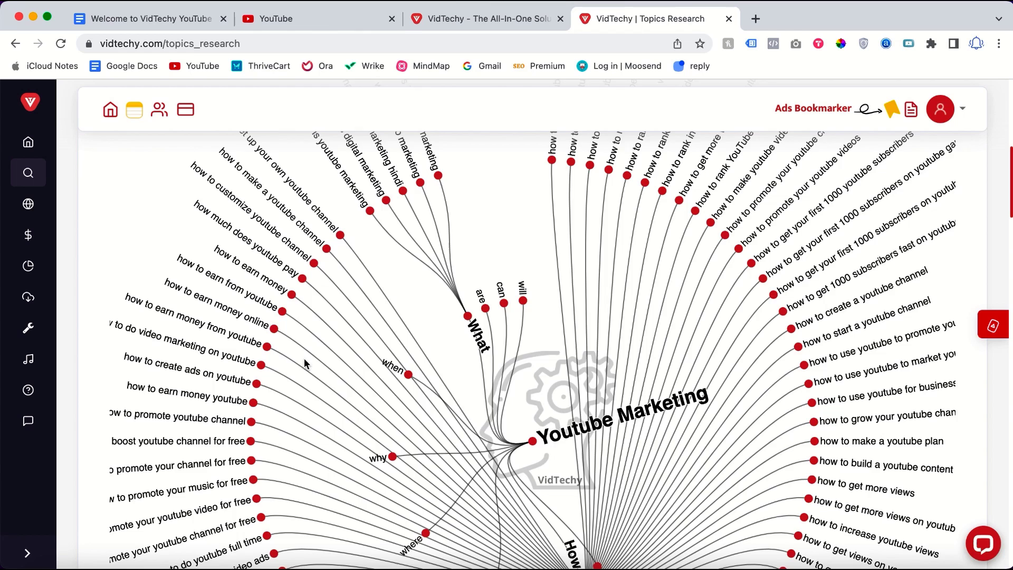
{"action": "scroll", "coordinate": [303, 358], "scroll_direction": "up", "scroll_amount": 3}
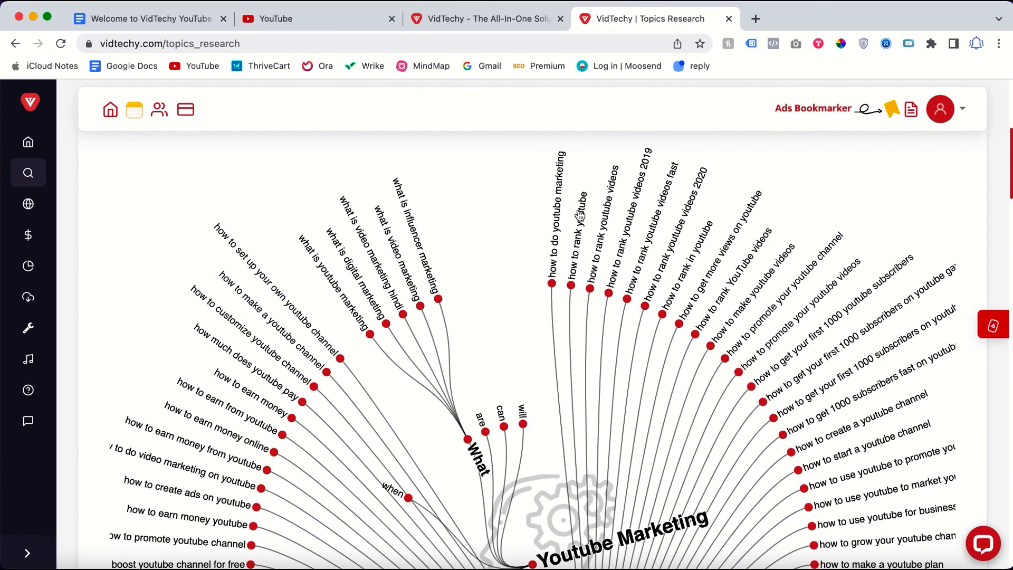
{"action": "scroll", "coordinate": [467, 283], "scroll_direction": "down", "scroll_amount": 1}
{"action": "scroll", "coordinate": [323, 356], "scroll_direction": "down", "scroll_amount": 4}
{"action": "scroll", "coordinate": [323, 356], "scroll_direction": "down", "scroll_amount": 3}
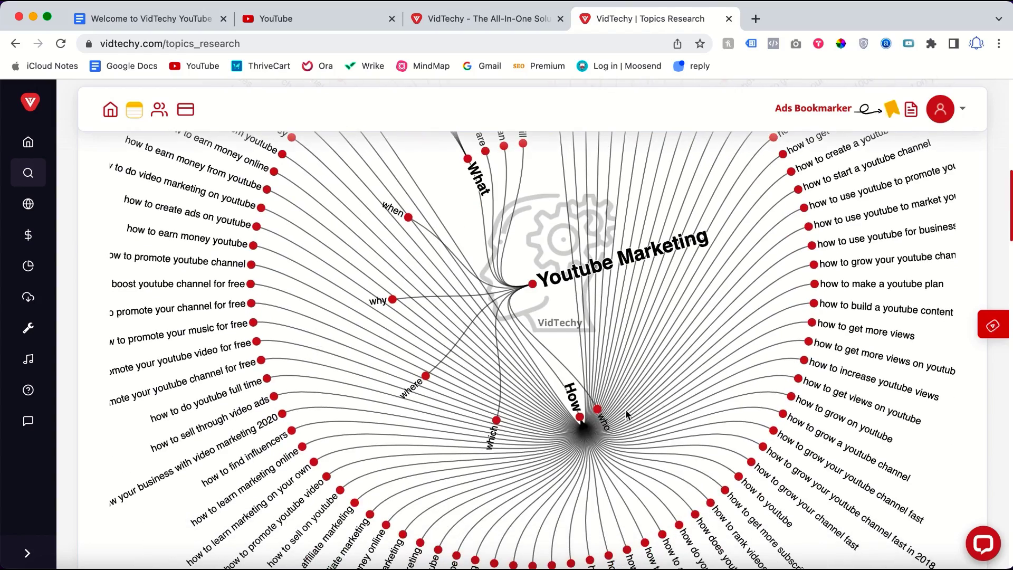
{"action": "scroll", "coordinate": [489, 430], "scroll_direction": "down", "scroll_amount": 4}
{"action": "scroll", "coordinate": [489, 430], "scroll_direction": "down", "scroll_amount": 3}
{"action": "scroll", "coordinate": [489, 430], "scroll_direction": "down", "scroll_amount": 6}
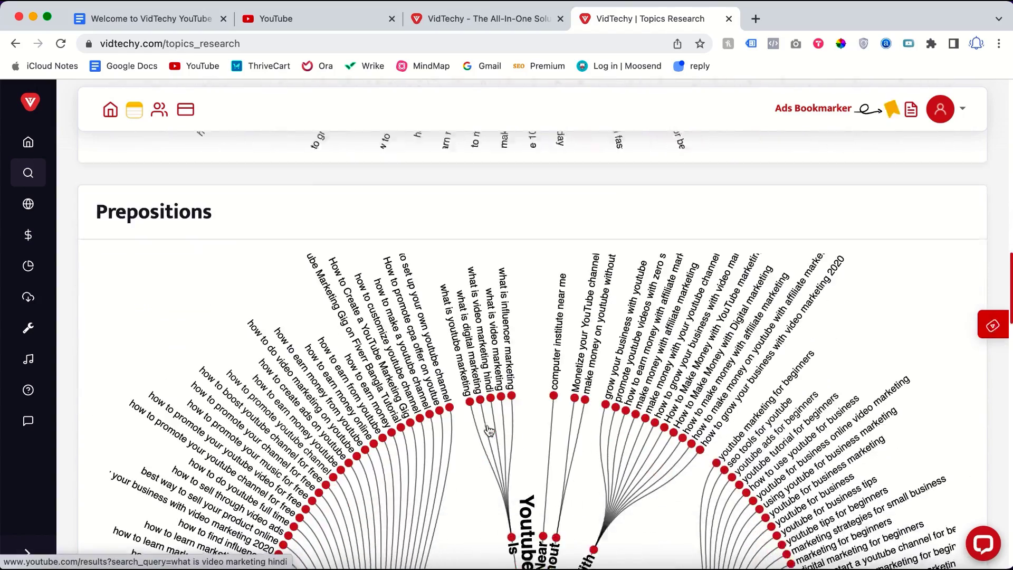
{"action": "scroll", "coordinate": [455, 438], "scroll_direction": "down", "scroll_amount": 5}
{"action": "scroll", "coordinate": [435, 462], "scroll_direction": "down", "scroll_amount": 6}
{"action": "scroll", "coordinate": [436, 464], "scroll_direction": "down", "scroll_amount": 10}
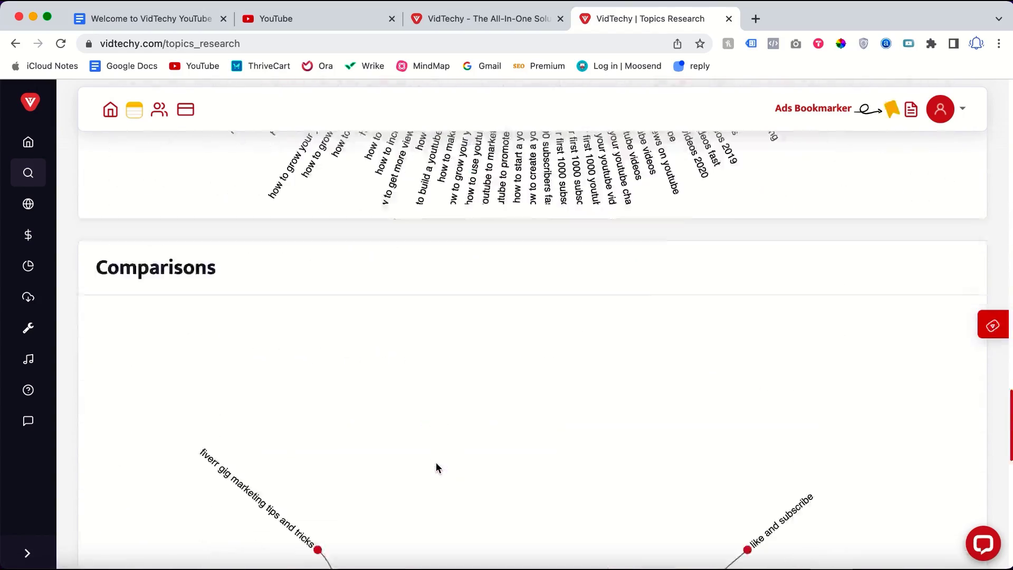
{"action": "scroll", "coordinate": [436, 464], "scroll_direction": "down", "scroll_amount": 3}
{"action": "scroll", "coordinate": [436, 464], "scroll_direction": "down", "scroll_amount": 4}
{"action": "scroll", "coordinate": [436, 465], "scroll_direction": "up", "scroll_amount": 4}
{"action": "scroll", "coordinate": [436, 462], "scroll_direction": "up", "scroll_amount": 10}
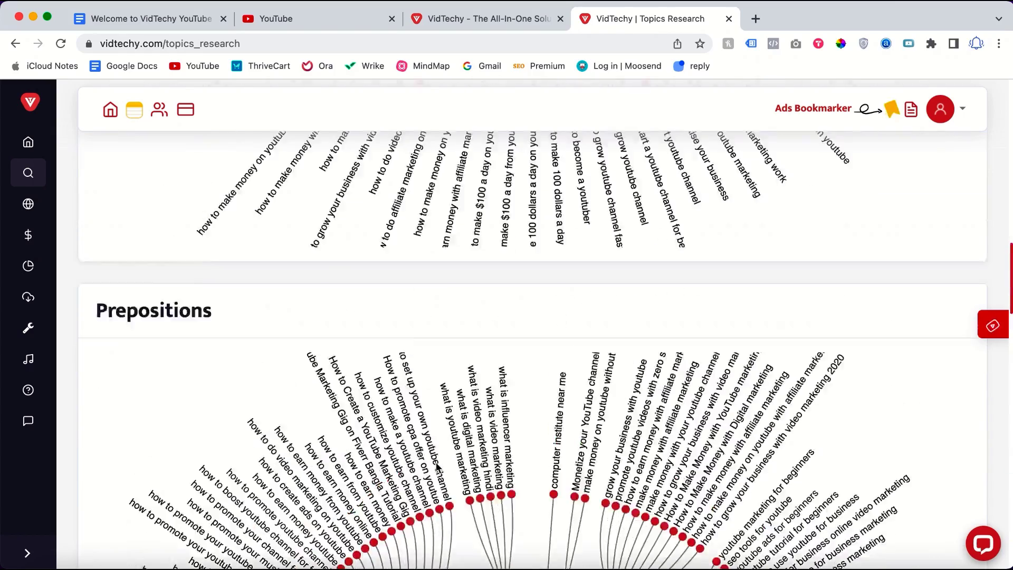
{"action": "scroll", "coordinate": [435, 462], "scroll_direction": "up", "scroll_amount": 8}
{"action": "scroll", "coordinate": [436, 462], "scroll_direction": "up", "scroll_amount": 5}
{"action": "scroll", "coordinate": [436, 462], "scroll_direction": "up", "scroll_amount": 10}
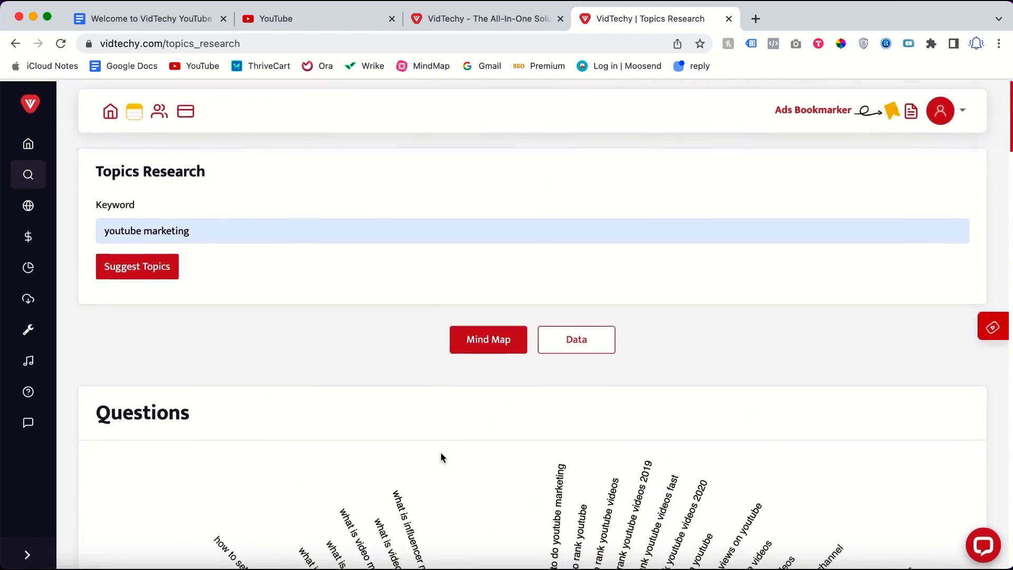
{"action": "left_click", "coordinate": [577, 338]}
{"action": "scroll", "coordinate": [434, 381], "scroll_direction": "down", "scroll_amount": 1}
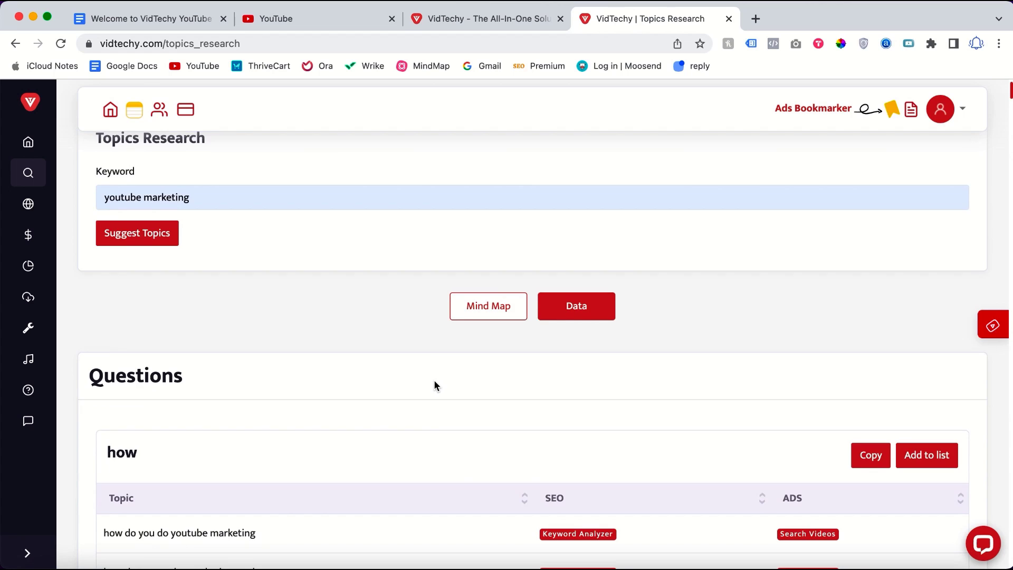
{"action": "scroll", "coordinate": [434, 381], "scroll_direction": "down", "scroll_amount": 1}
{"action": "scroll", "coordinate": [434, 381], "scroll_direction": "down", "scroll_amount": 1}
{"action": "scroll", "coordinate": [371, 392], "scroll_direction": "down", "scroll_amount": 2}
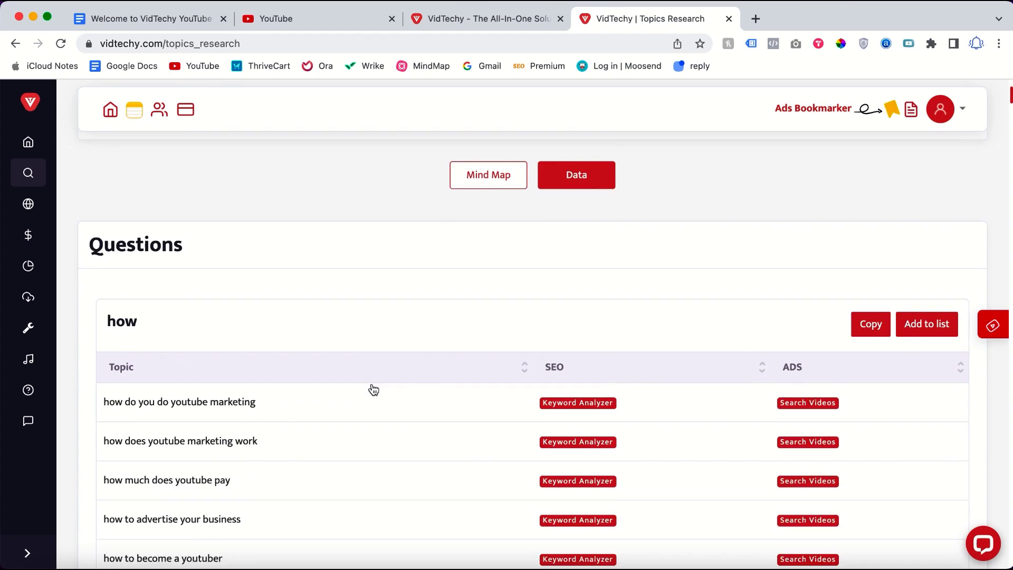
{"action": "scroll", "coordinate": [412, 322], "scroll_direction": "down", "scroll_amount": 3}
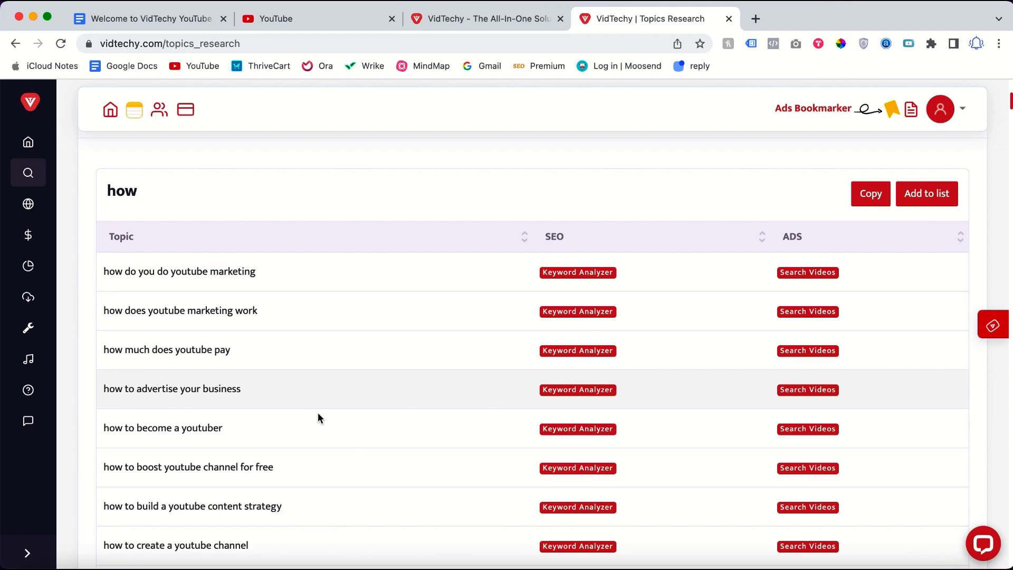
{"action": "scroll", "coordinate": [333, 428], "scroll_direction": "down", "scroll_amount": 4}
{"action": "scroll", "coordinate": [349, 434], "scroll_direction": "down", "scroll_amount": 10}
{"action": "scroll", "coordinate": [351, 237], "scroll_direction": "up", "scroll_amount": 3}
{"action": "scroll", "coordinate": [352, 415], "scroll_direction": "up", "scroll_amount": 10}
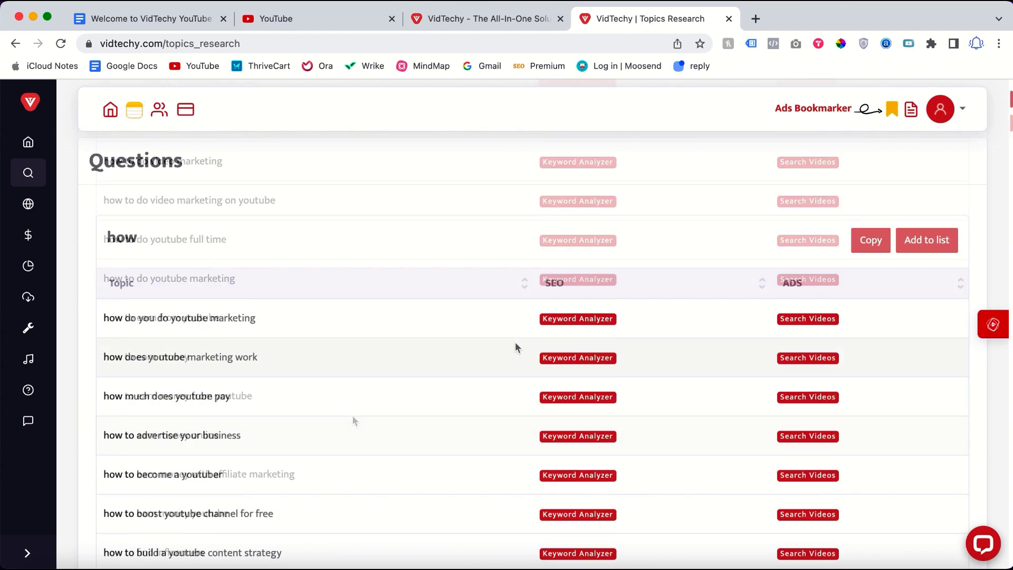
- Run Keyword Analyzer on 'how do you do youtube marketing' and review its volume, competition and opportunity
{"action": "left_click", "coordinate": [574, 323]}
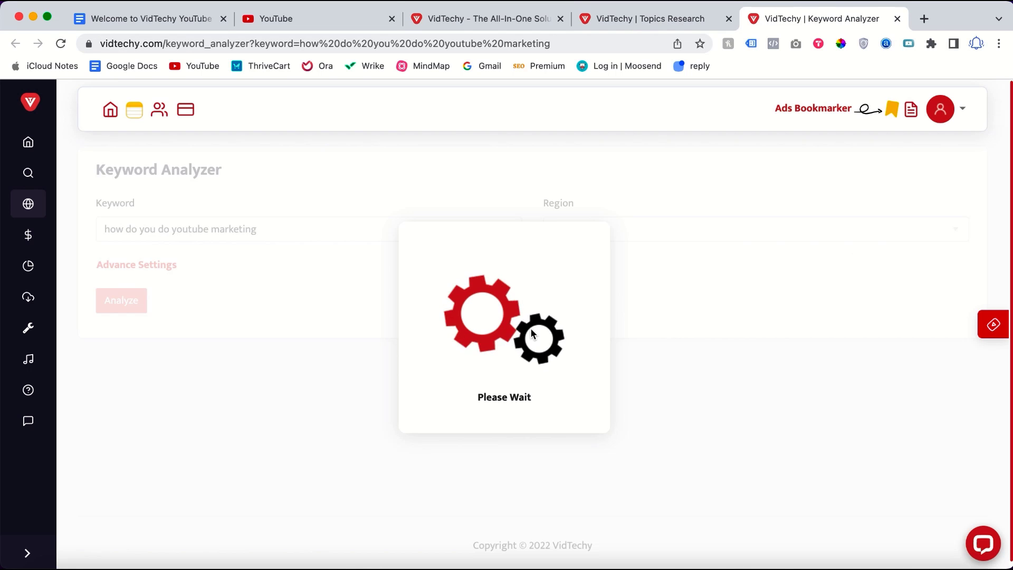
{"action": "scroll", "coordinate": [389, 381], "scroll_direction": "down", "scroll_amount": 5}
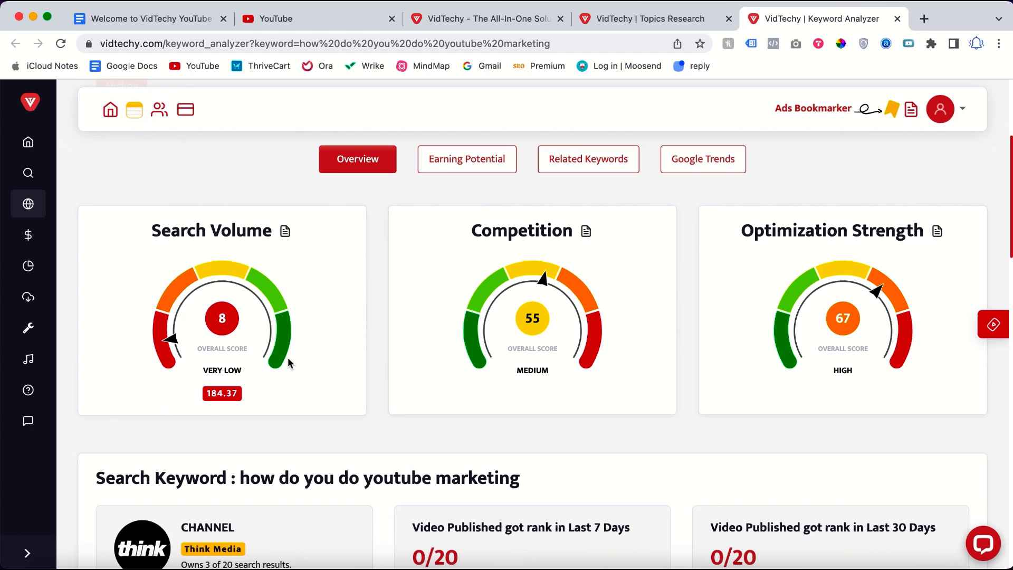
{"action": "scroll", "coordinate": [306, 318], "scroll_direction": "down", "scroll_amount": 2}
{"action": "scroll", "coordinate": [308, 289], "scroll_direction": "down", "scroll_amount": 2}
{"action": "scroll", "coordinate": [308, 290], "scroll_direction": "down", "scroll_amount": 3}
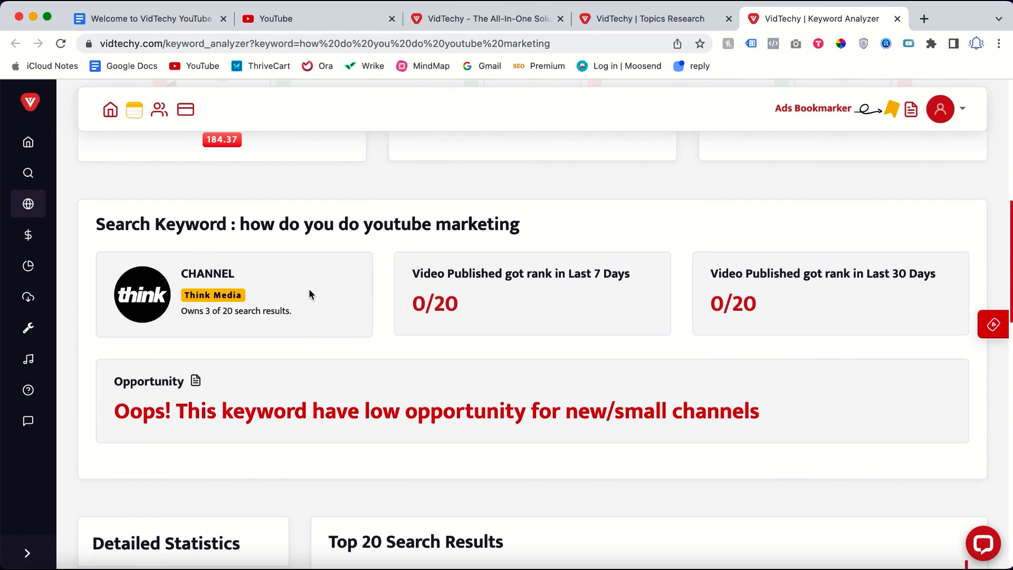
{"action": "scroll", "coordinate": [347, 350], "scroll_direction": "up", "scroll_amount": 7}
{"action": "scroll", "coordinate": [347, 350], "scroll_direction": "up", "scroll_amount": 3}
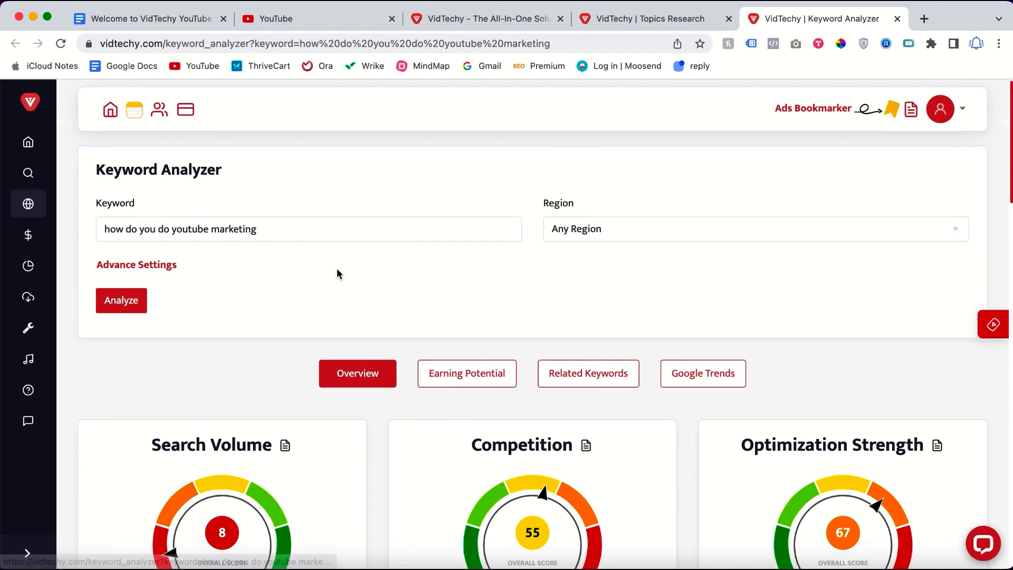
{"action": "scroll", "coordinate": [364, 343], "scroll_direction": "down", "scroll_amount": 3}
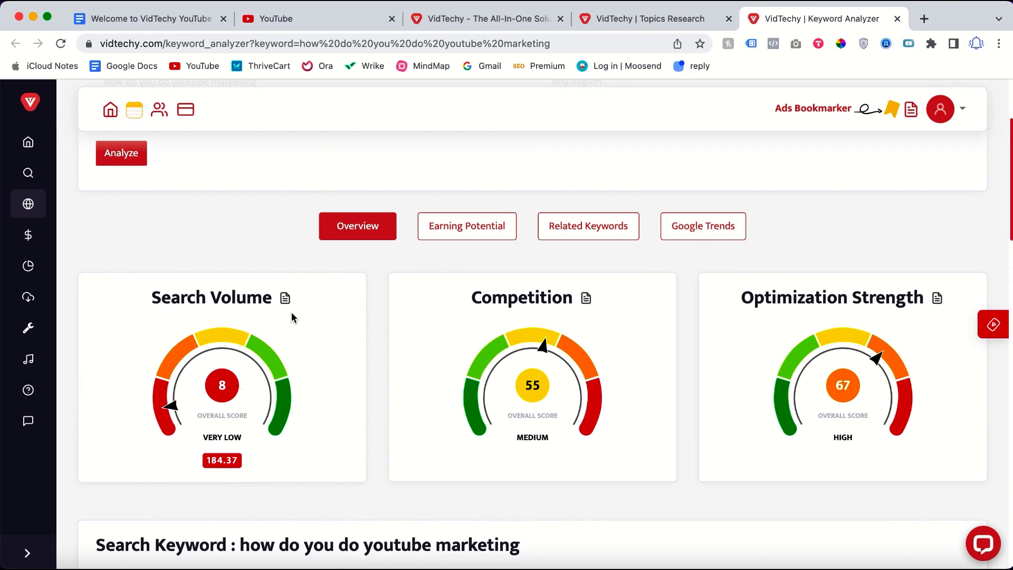
{"action": "scroll", "coordinate": [398, 289], "scroll_direction": "up", "scroll_amount": 1}
{"action": "scroll", "coordinate": [417, 211], "scroll_direction": "up", "scroll_amount": 2}
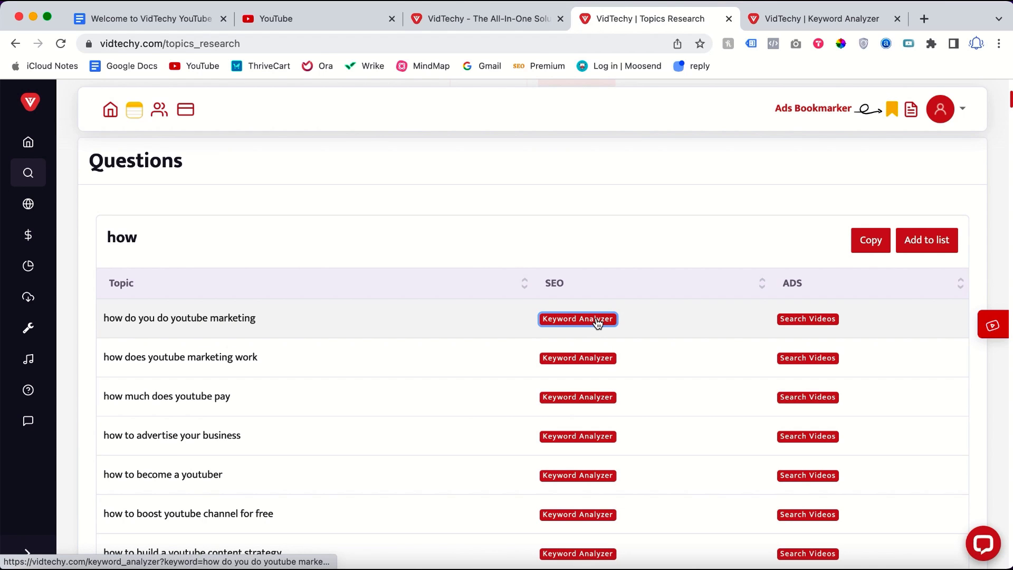
- Return to the VidTechy dashboard and scroll down to its SEO Tools section
{"action": "left_click", "coordinate": [111, 111]}
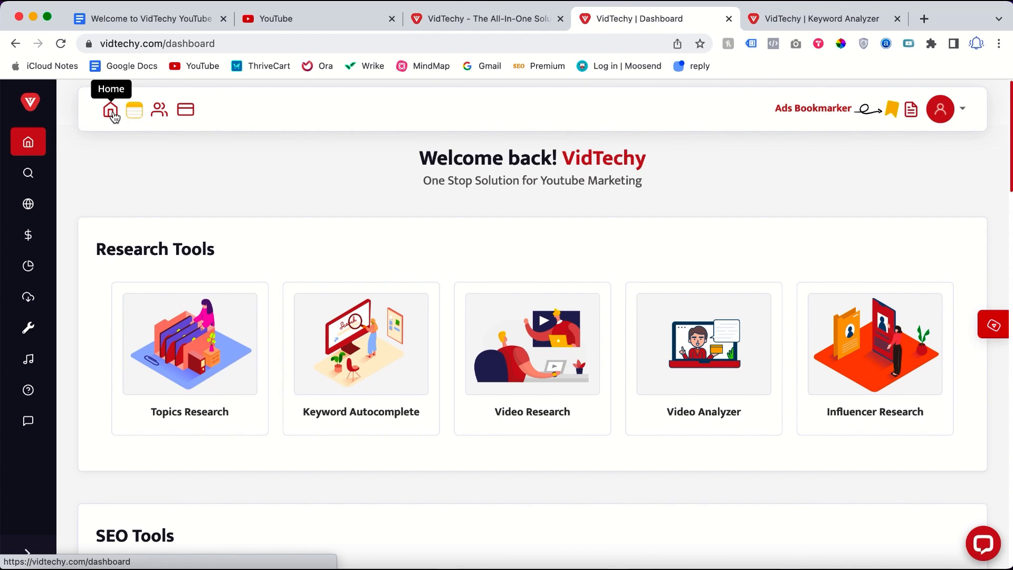
{"action": "scroll", "coordinate": [233, 305], "scroll_direction": "down", "scroll_amount": 1}
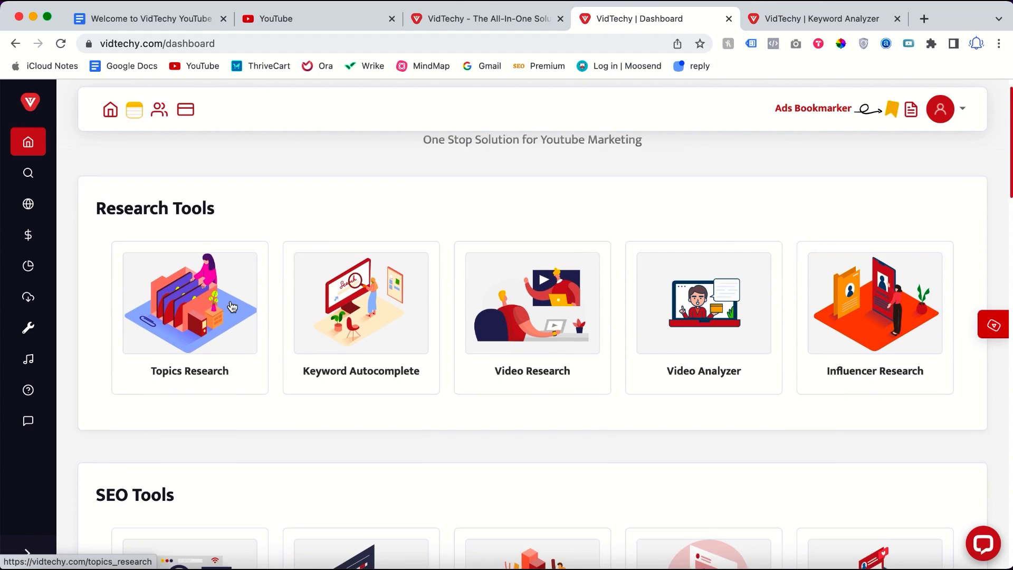
{"action": "scroll", "coordinate": [231, 305], "scroll_direction": "down", "scroll_amount": 3}
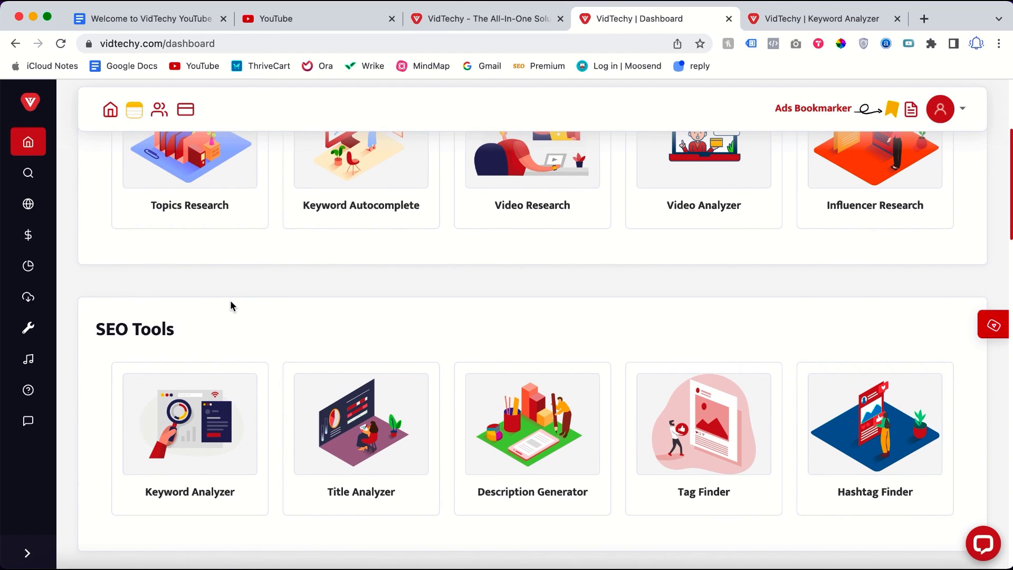